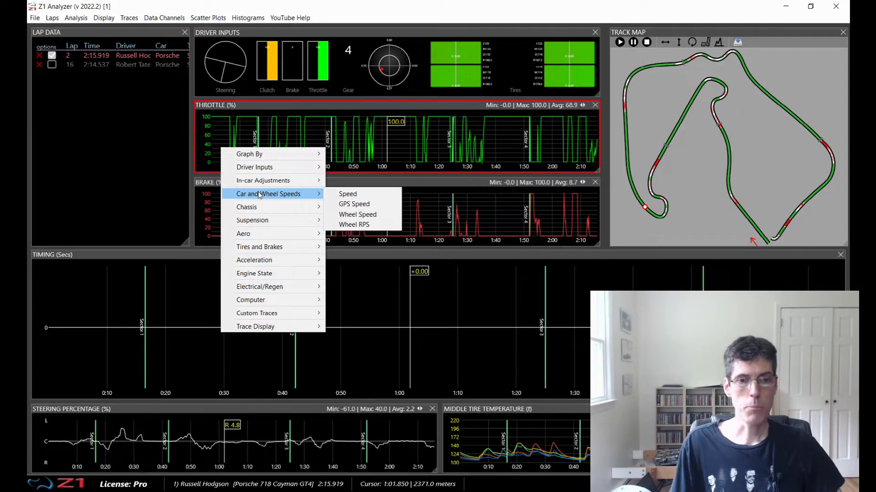
Start a new custom trace named Brake Throttle with 2 trace lines
{"action": "left_click", "coordinate": [227, 132]}
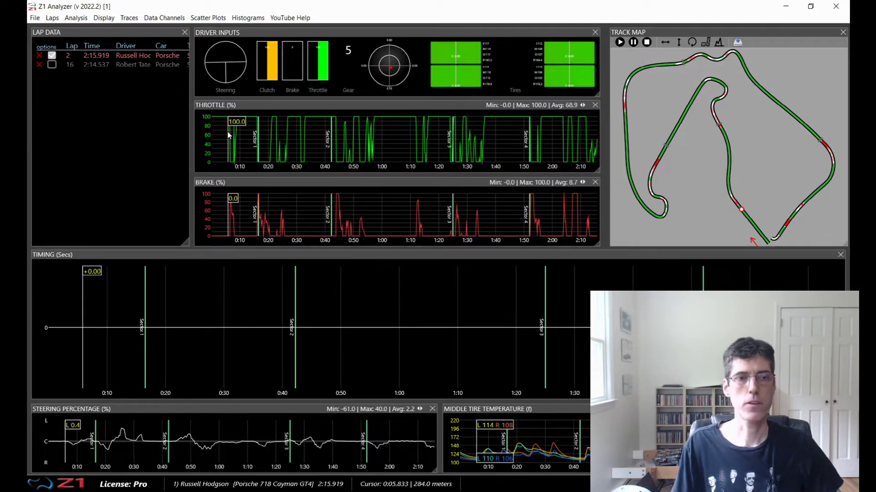
{"action": "left_click", "coordinate": [129, 20]}
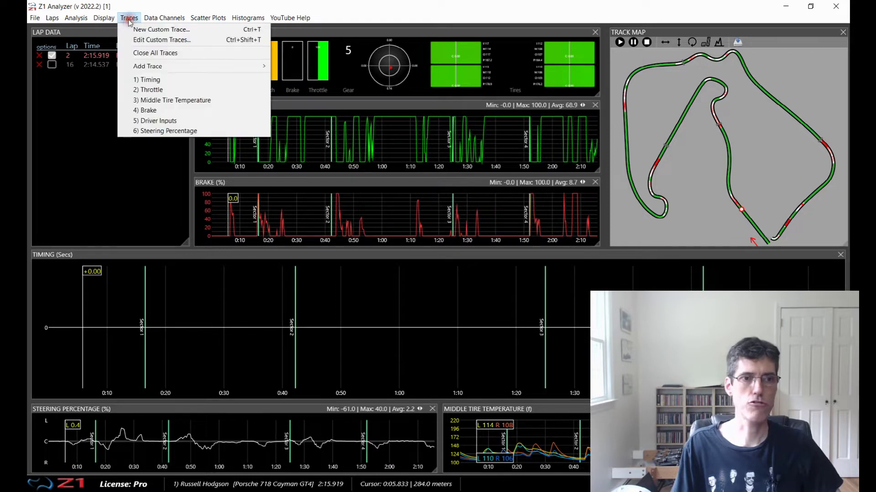
{"action": "left_click", "coordinate": [134, 28]}
{"action": "left_click_drag", "start_coordinate": [254, 98], "coordinate": [168, 33]}
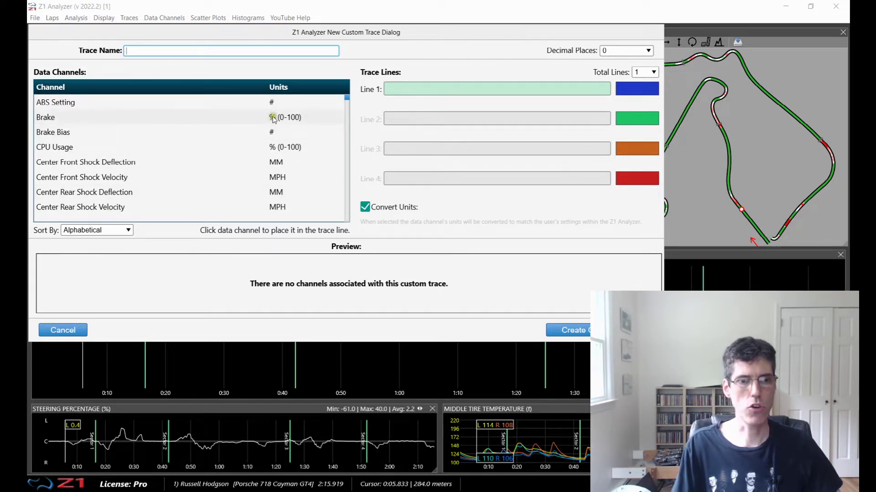
{"action": "left_click_drag", "start_coordinate": [346, 97], "coordinate": [346, 219]}
{"action": "scroll", "coordinate": [168, 162], "scroll_direction": "down", "scroll_amount": 1}
{"action": "scroll", "coordinate": [168, 162], "scroll_direction": "up", "scroll_amount": 1}
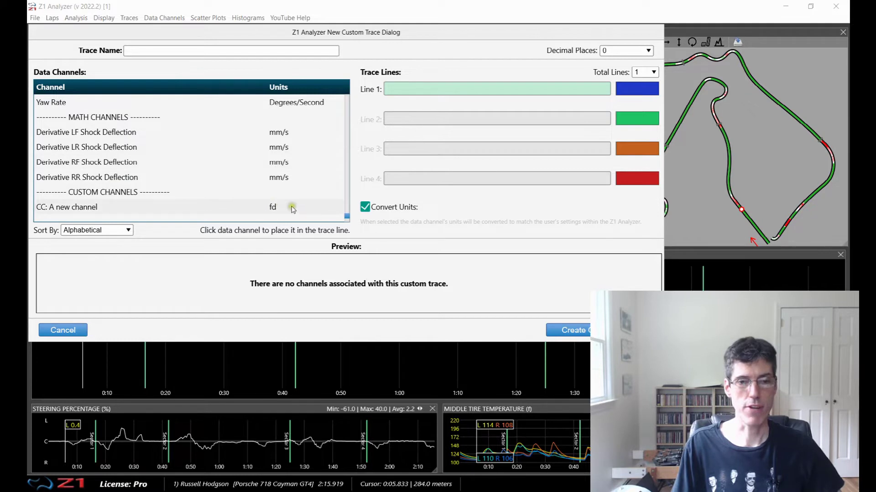
{"action": "left_click_drag", "start_coordinate": [347, 216], "coordinate": [354, 93]}
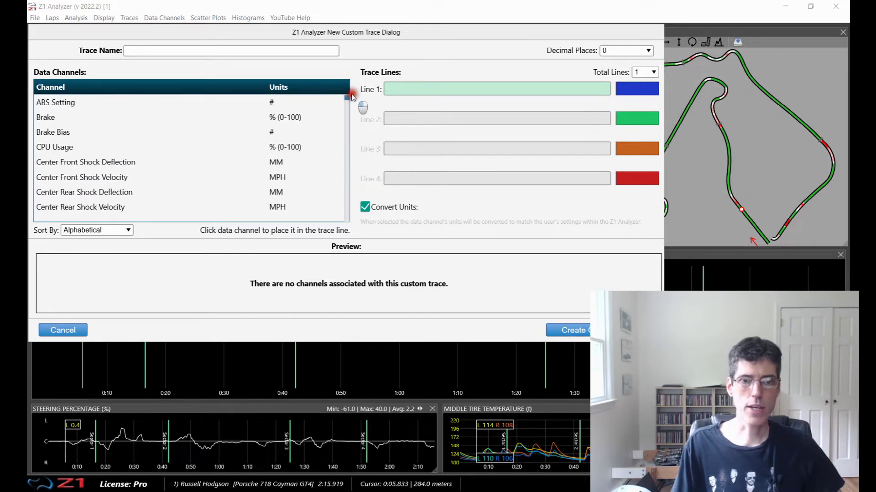
{"action": "left_click", "coordinate": [194, 53]}
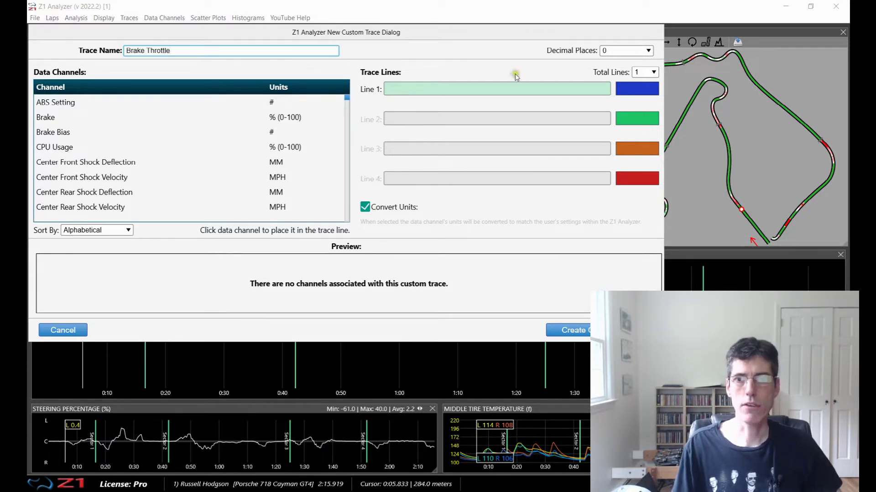
{"action": "left_click", "coordinate": [644, 72]}
{"action": "left_click", "coordinate": [637, 93]}
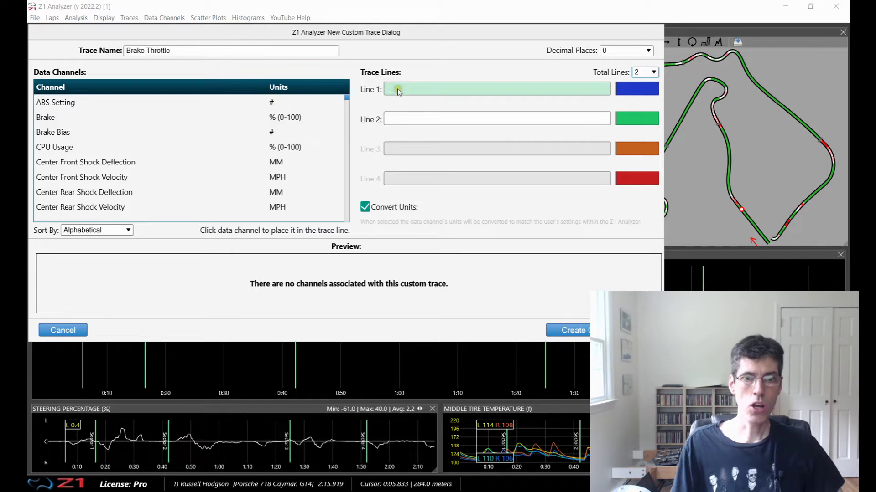
Assign the Brake channel to line 1 and the Throttle channel to line 2 of the custom trace
{"action": "left_click", "coordinate": [52, 118]}
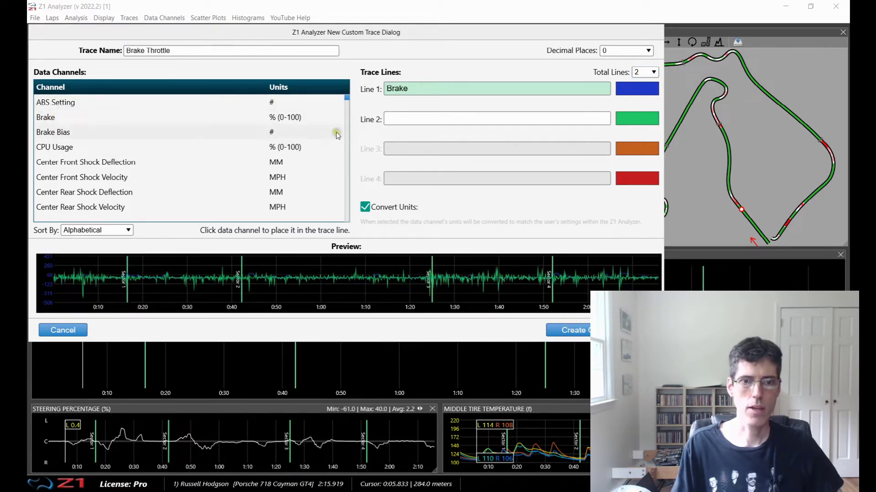
{"action": "left_click", "coordinate": [392, 118]}
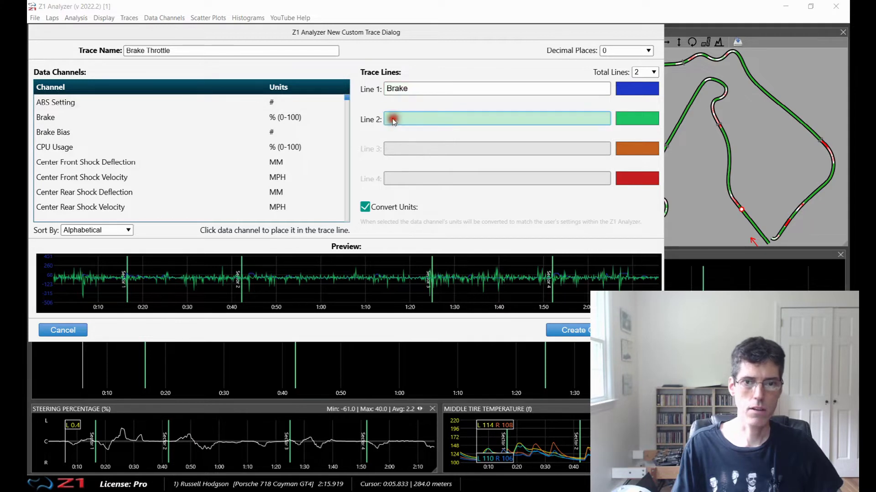
{"action": "left_click_drag", "start_coordinate": [347, 100], "coordinate": [343, 200]}
{"action": "scroll", "coordinate": [184, 166], "scroll_direction": "down", "scroll_amount": 3}
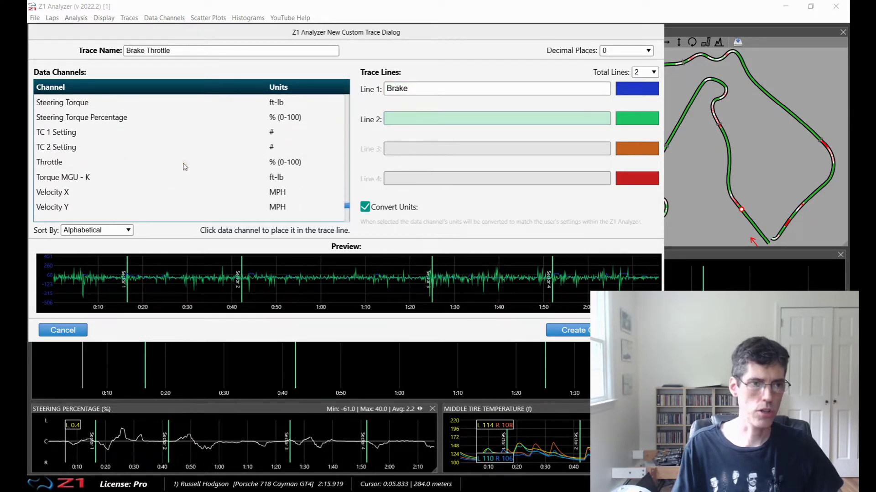
{"action": "left_click", "coordinate": [49, 163]}
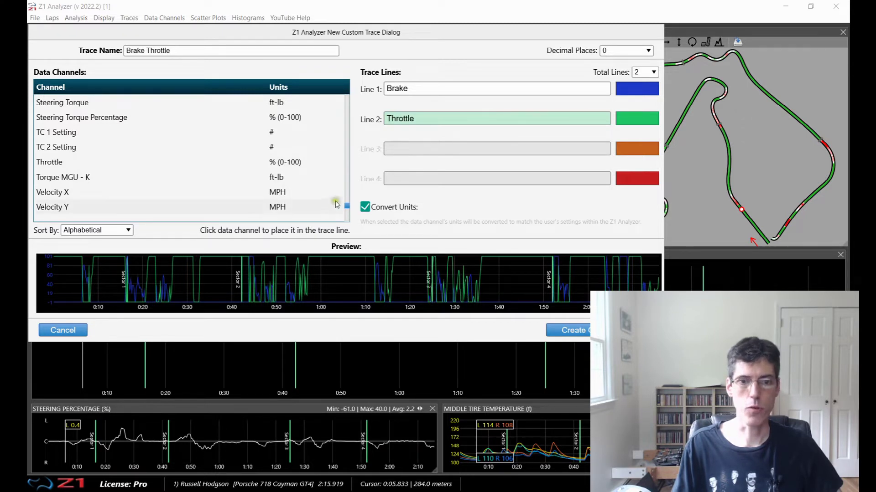
{"action": "left_click_drag", "start_coordinate": [346, 206], "coordinate": [336, 94]}
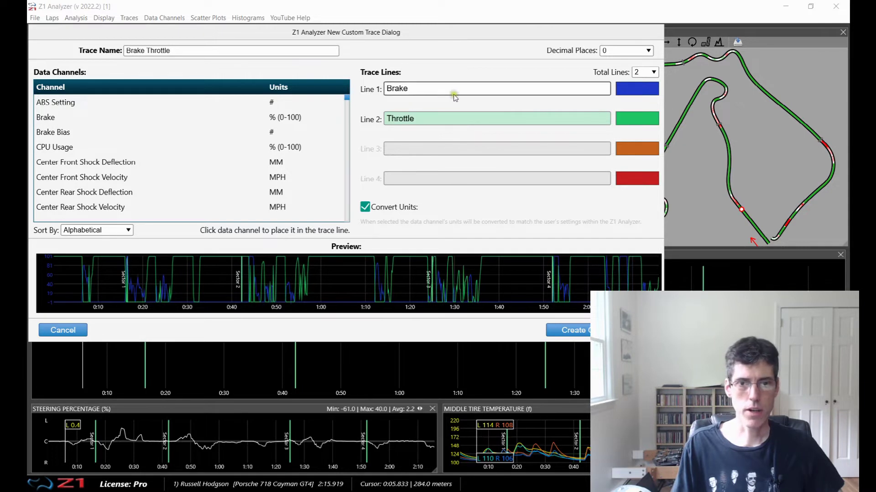
Change the colour of the Brake line to the bright standard red
{"action": "left_click", "coordinate": [639, 90]}
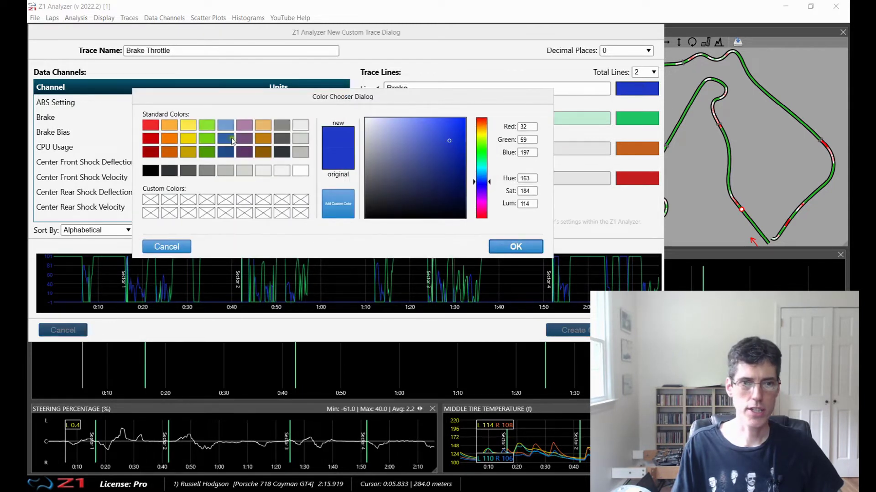
{"action": "left_click", "coordinate": [148, 125]}
{"action": "left_click", "coordinate": [512, 252]}
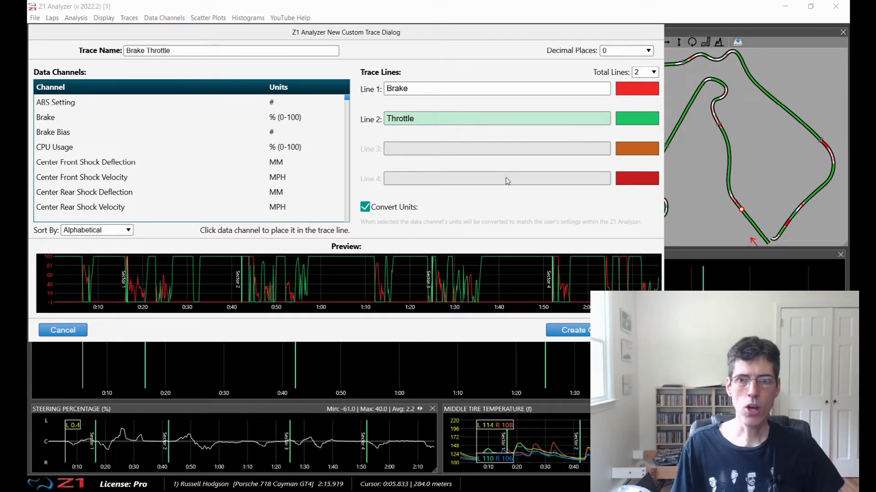
{"action": "left_click", "coordinate": [568, 113]}
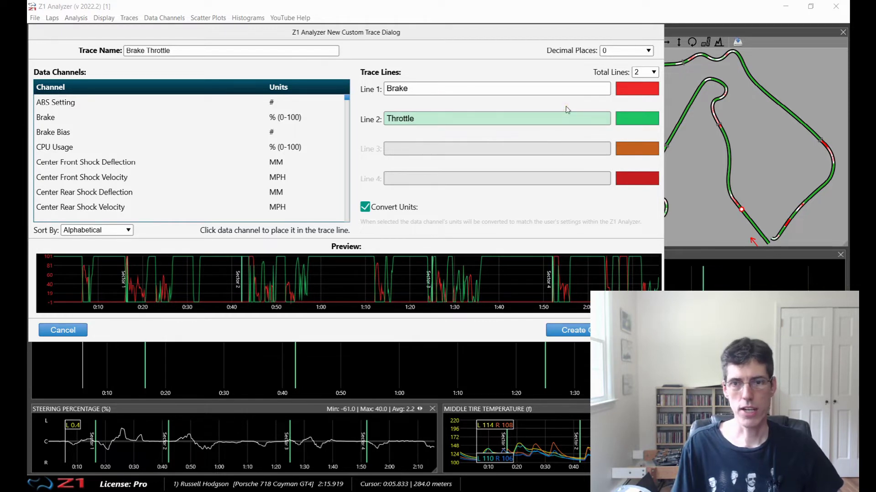
{"action": "left_click", "coordinate": [620, 51]}
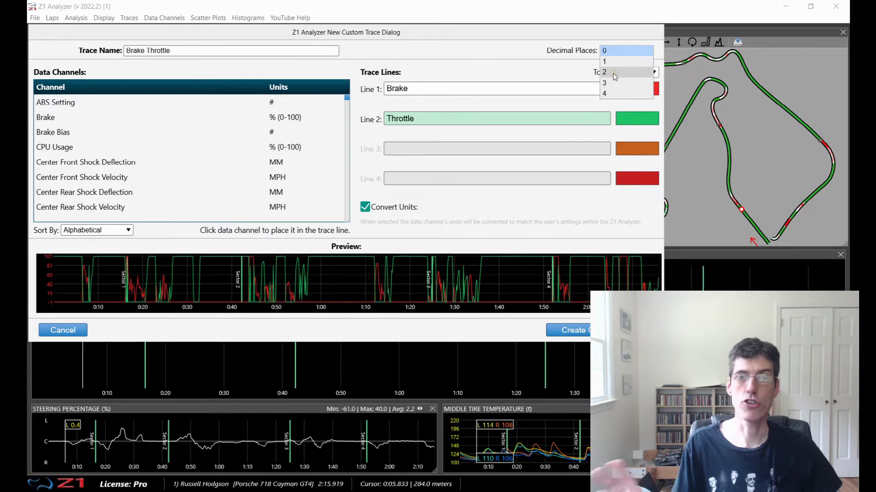
{"action": "left_click", "coordinate": [424, 69]}
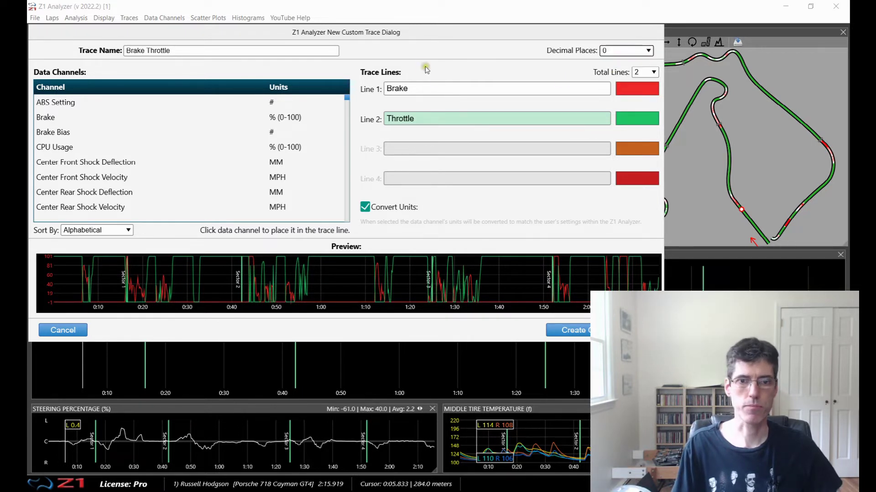
Switch unit conversion off for the custom trace to compare the channel units and preview, and switch it back on
{"action": "left_click", "coordinate": [365, 207]}
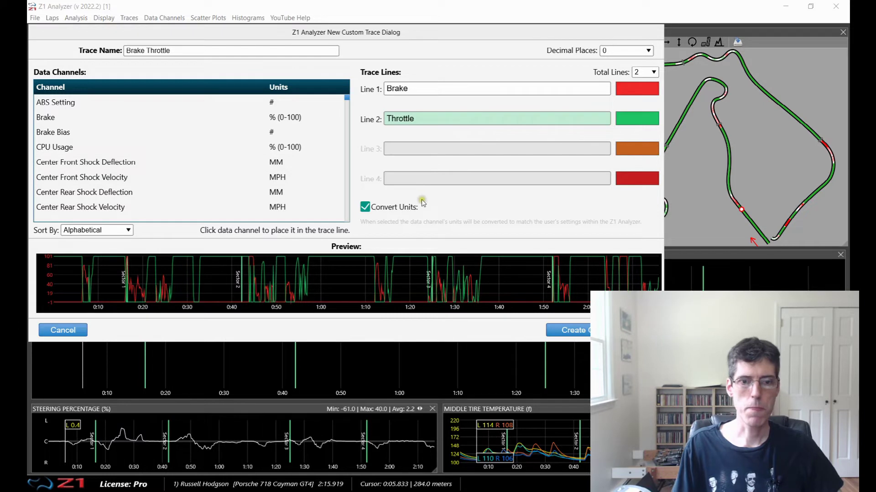
{"action": "left_click", "coordinate": [365, 206]}
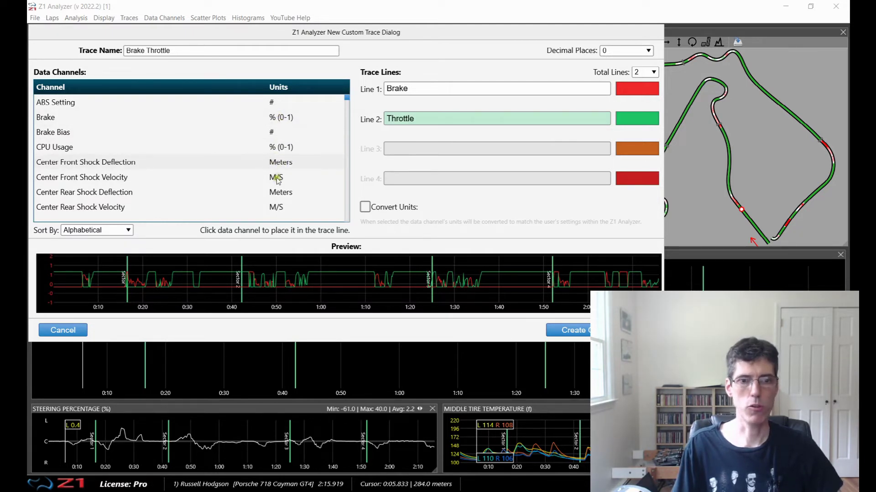
{"action": "left_click", "coordinate": [365, 206]}
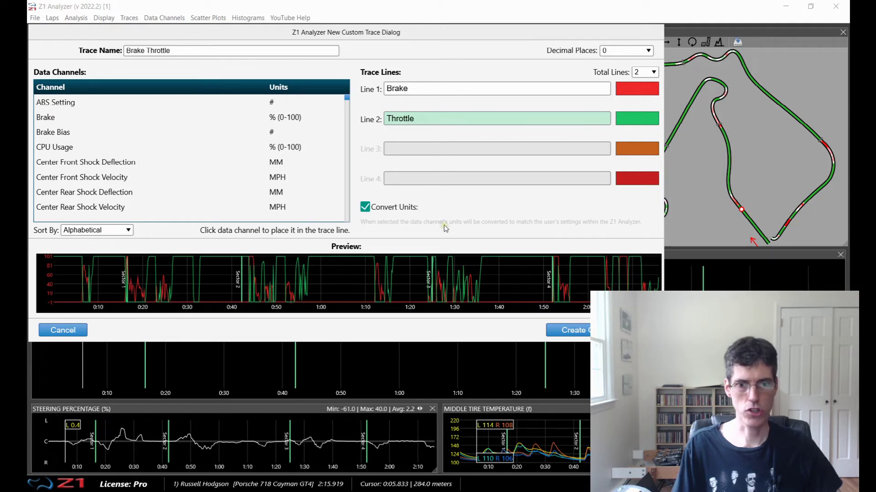
Create the custom trace and display Brake Throttle in place of the Timing graph
{"action": "left_click", "coordinate": [568, 330]}
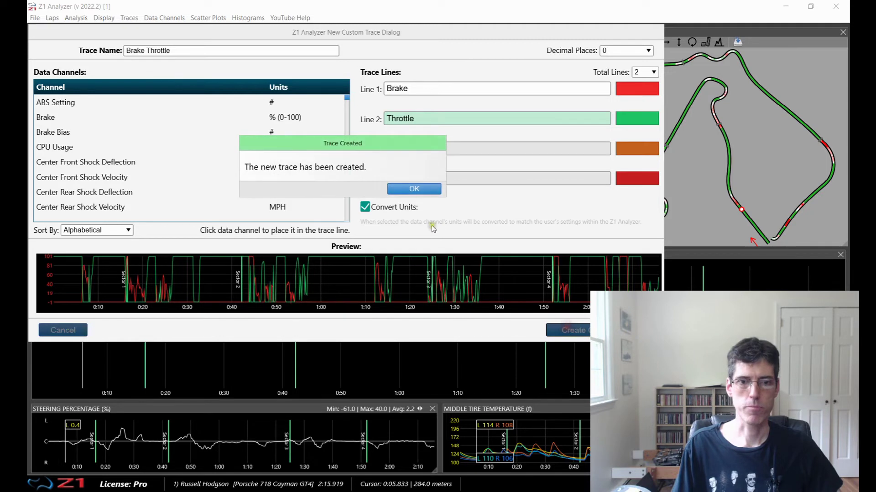
{"action": "left_click", "coordinate": [406, 188]}
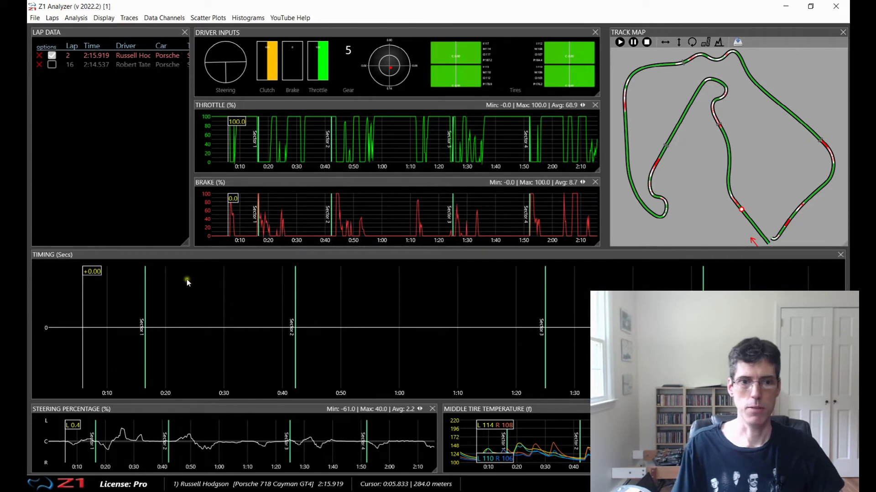
{"action": "left_click", "coordinate": [175, 289]}
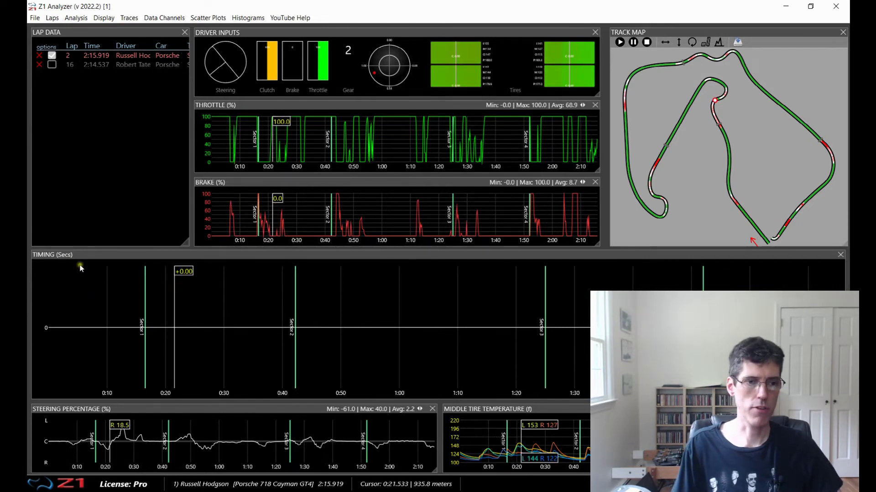
{"action": "right_click", "coordinate": [62, 292]}
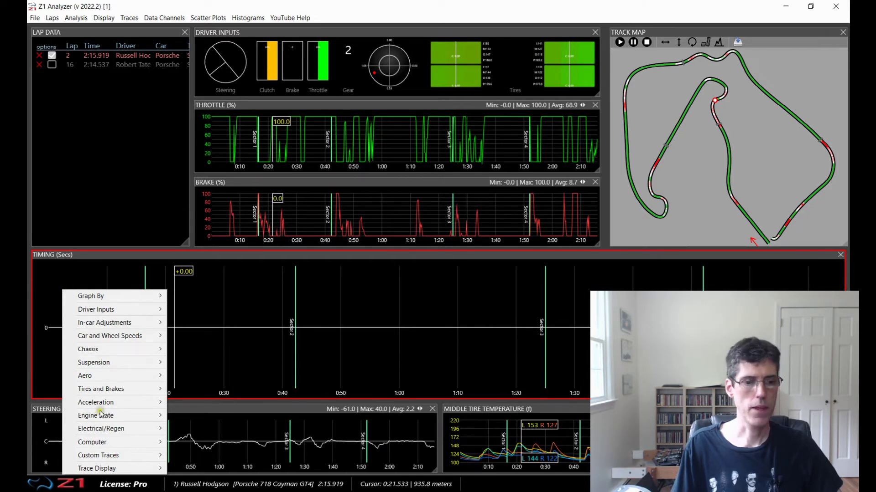
{"action": "mouse_move", "coordinate": [112, 458]}
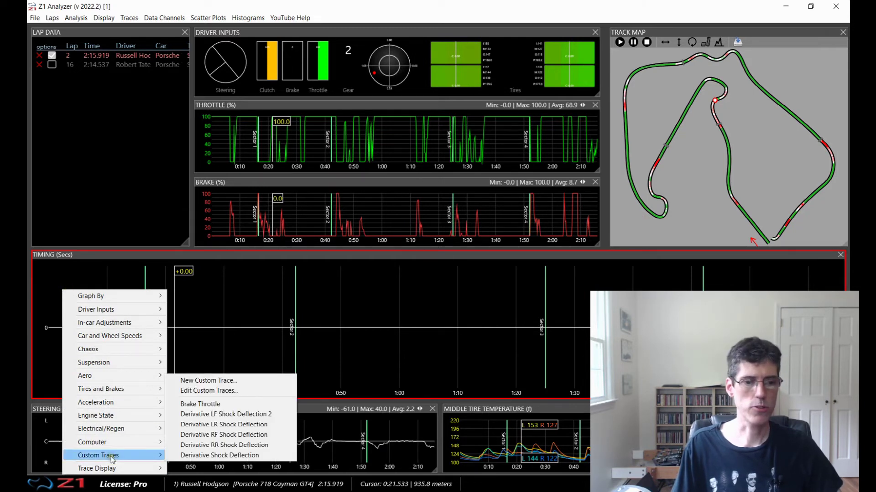
{"action": "left_click", "coordinate": [201, 405]}
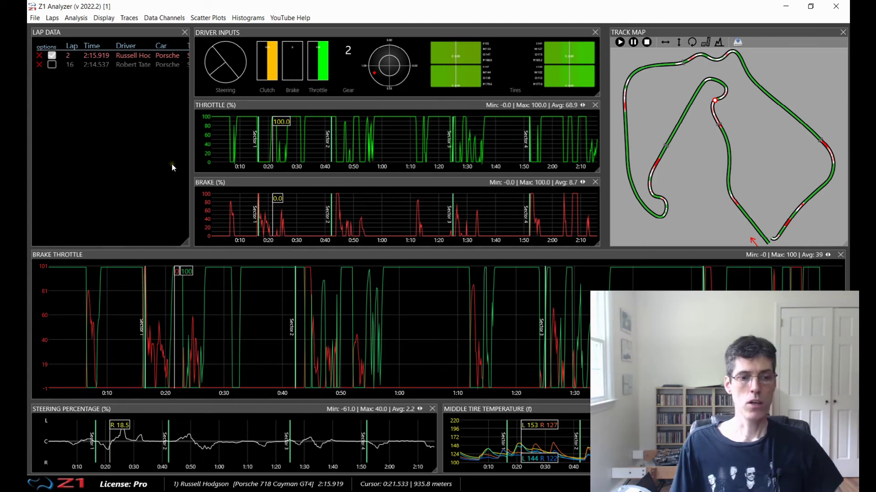
Open the existing Brake Throttle custom trace for editing, review its settings and close it without changes
{"action": "left_click", "coordinate": [129, 18]}
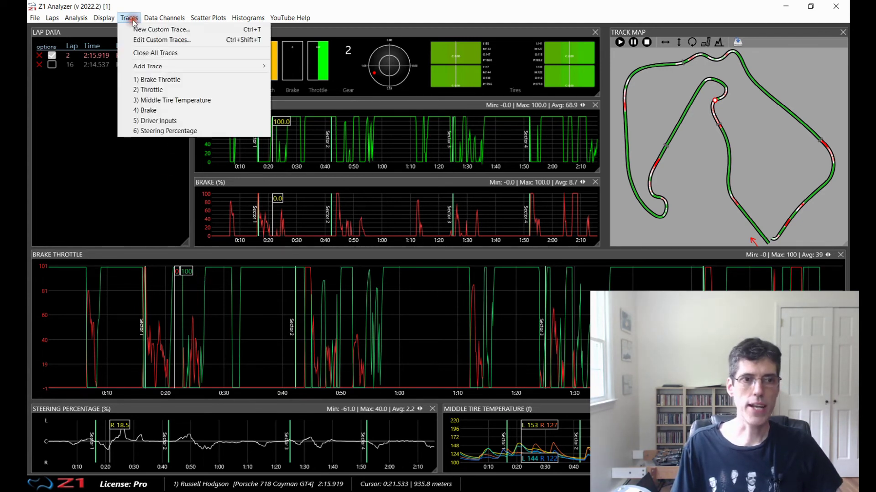
{"action": "left_click", "coordinate": [145, 40]}
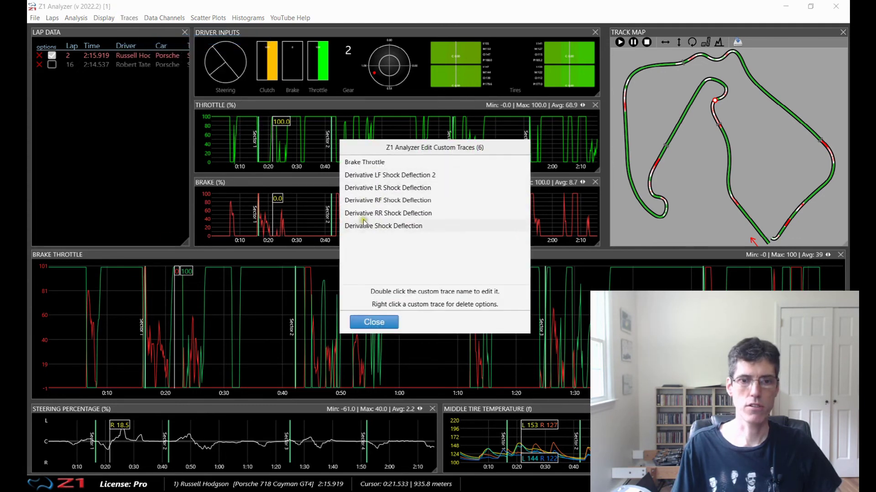
{"action": "double_click", "coordinate": [364, 163]}
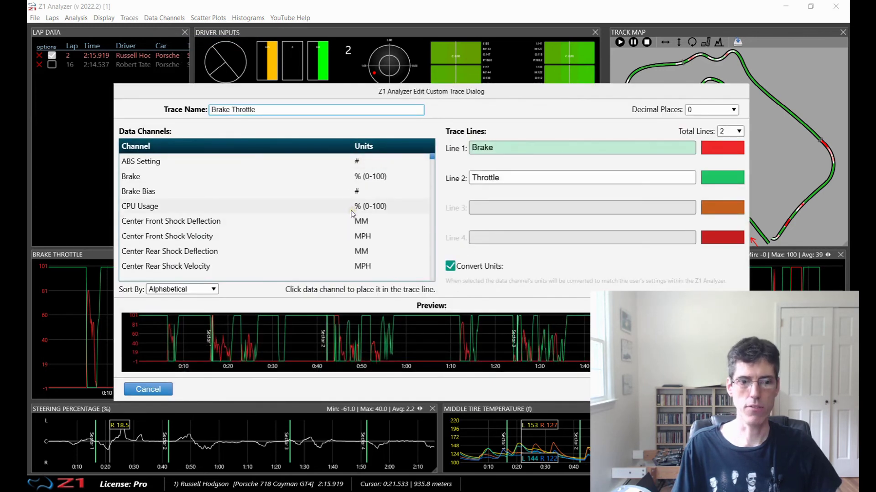
{"action": "left_click", "coordinate": [157, 389]}
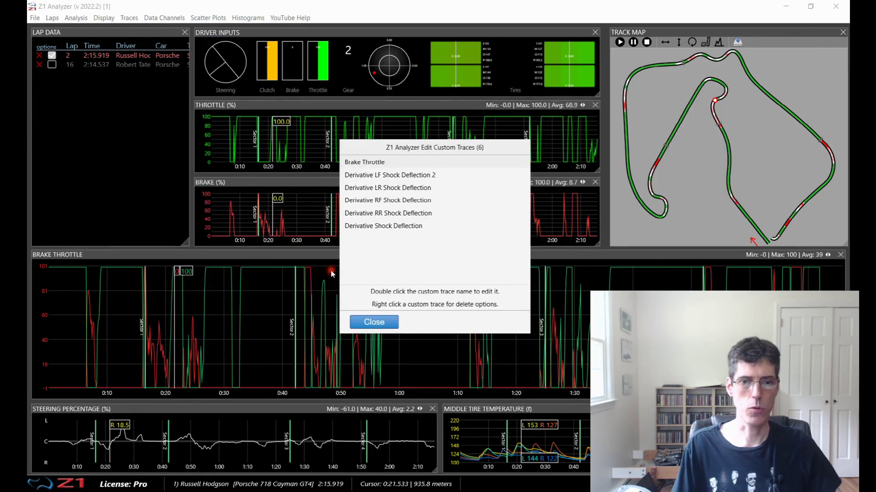
{"action": "left_click", "coordinate": [374, 323]}
Open the list of custom traces available for the Brake Throttle graph
{"action": "right_click", "coordinate": [121, 291]}
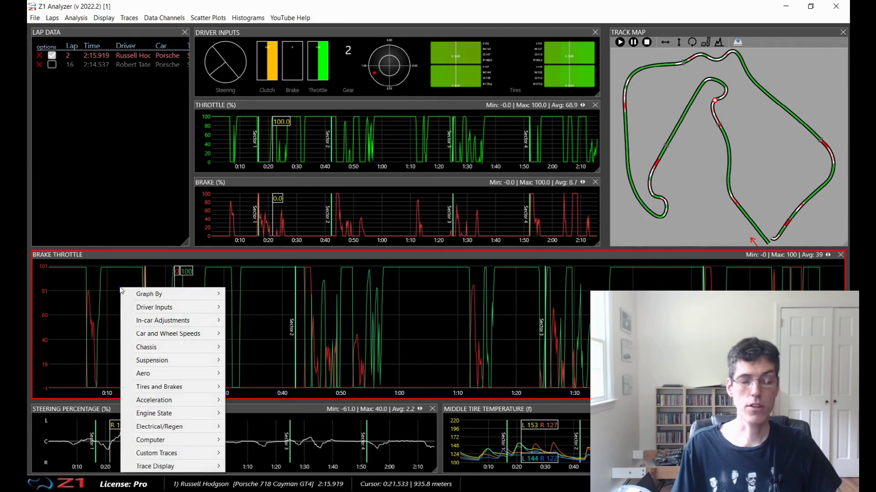
{"action": "mouse_move", "coordinate": [185, 454]}
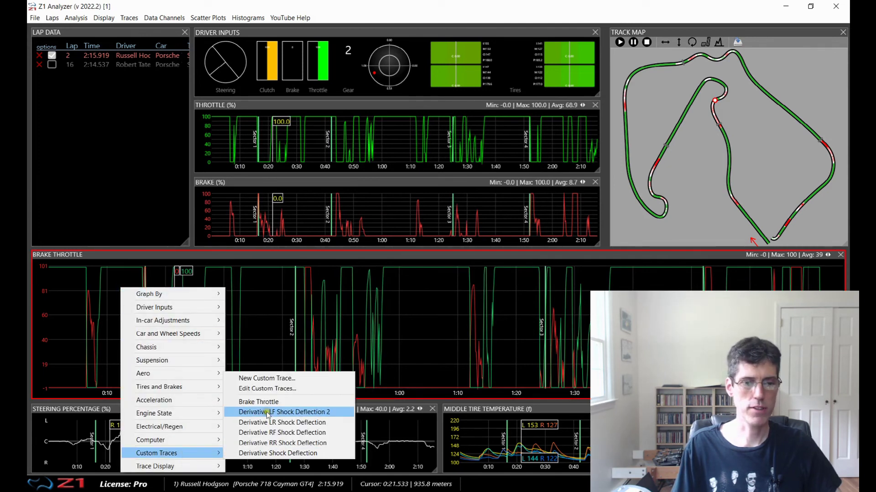